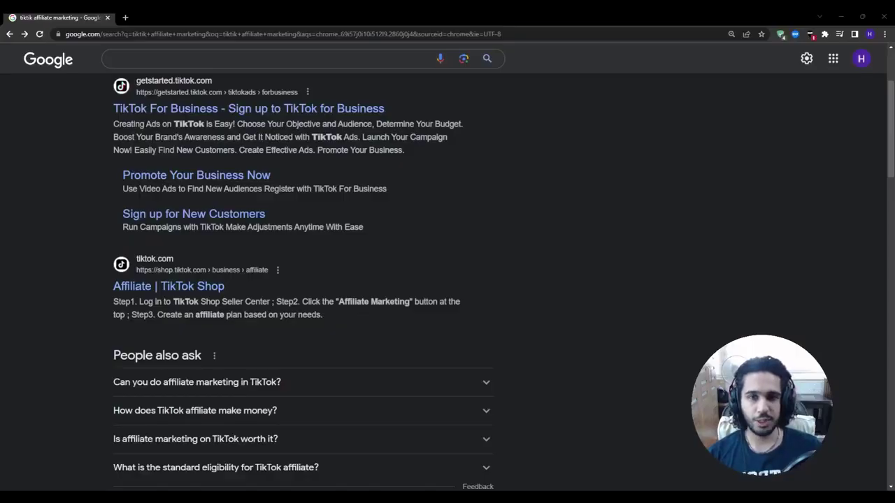
- Select the address bar holding the 'tiktok affiliate marketing' results to replace it
click(331, 33)
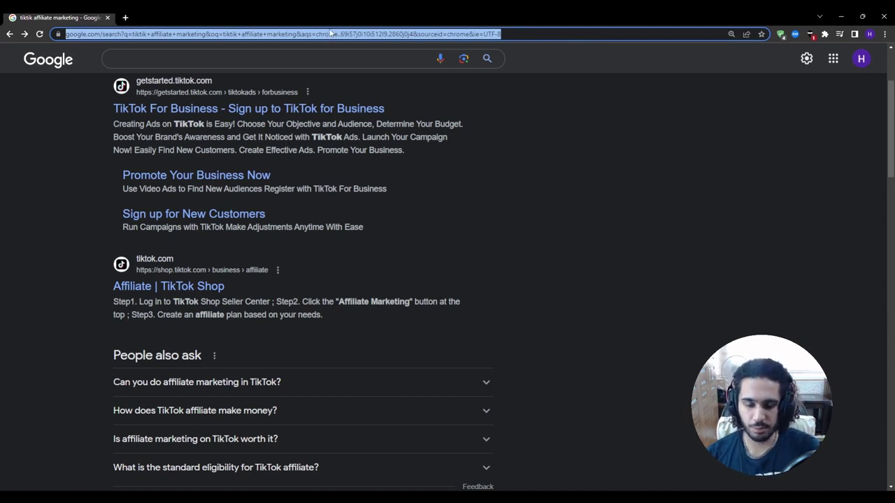
- Go to clickbank.com by typing 'clickba' and accepting the autocomplete
text(clickba)
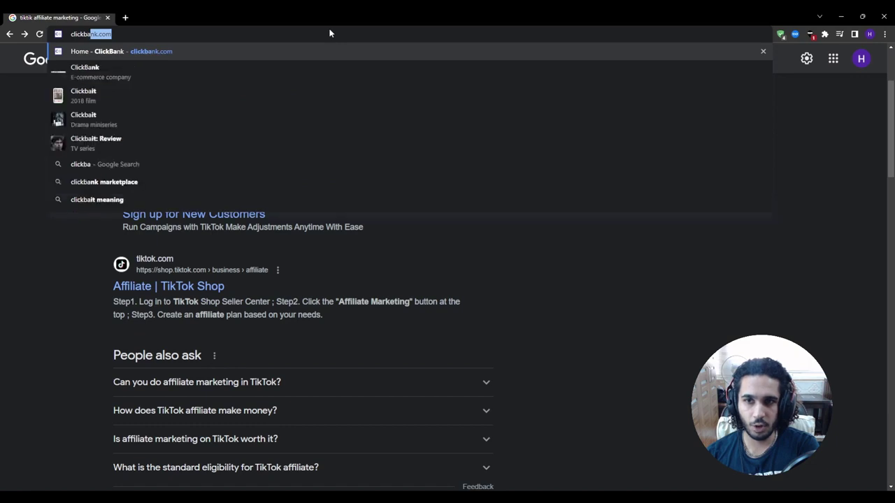
key(Return)
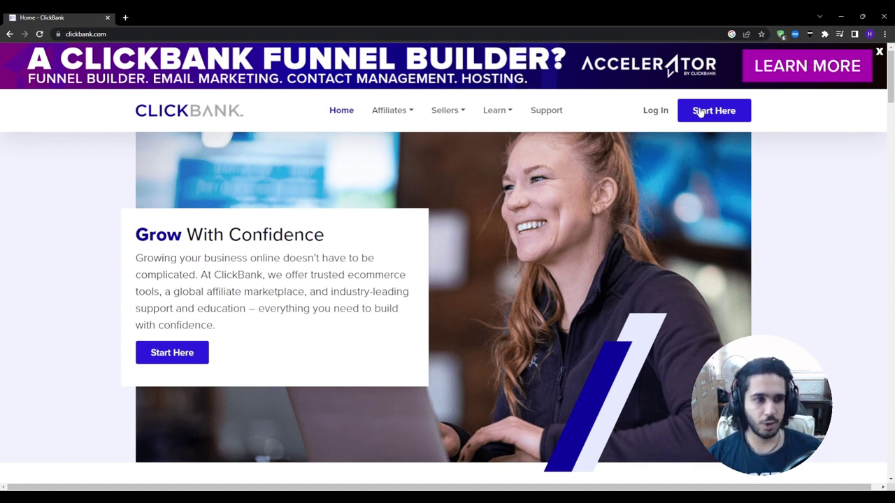
- Start ClickBank sign-up and choose 'I want to promote ClickBank products as an affiliate'
click(726, 115)
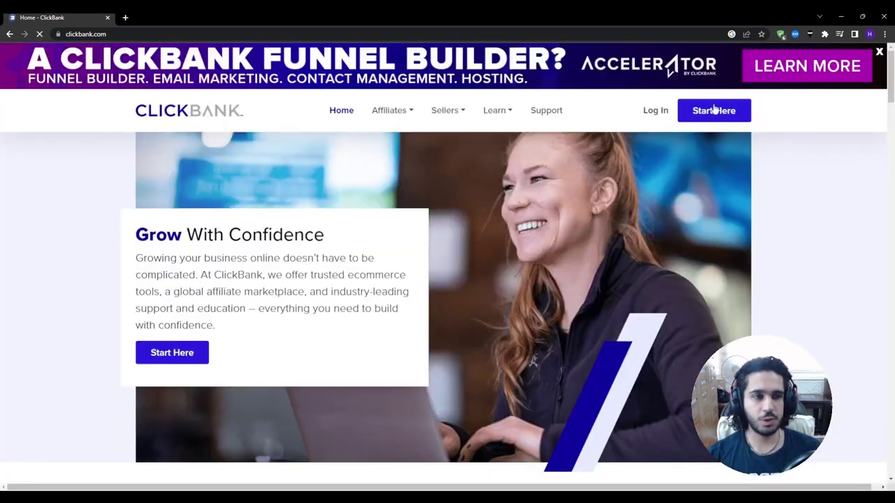
click(713, 119)
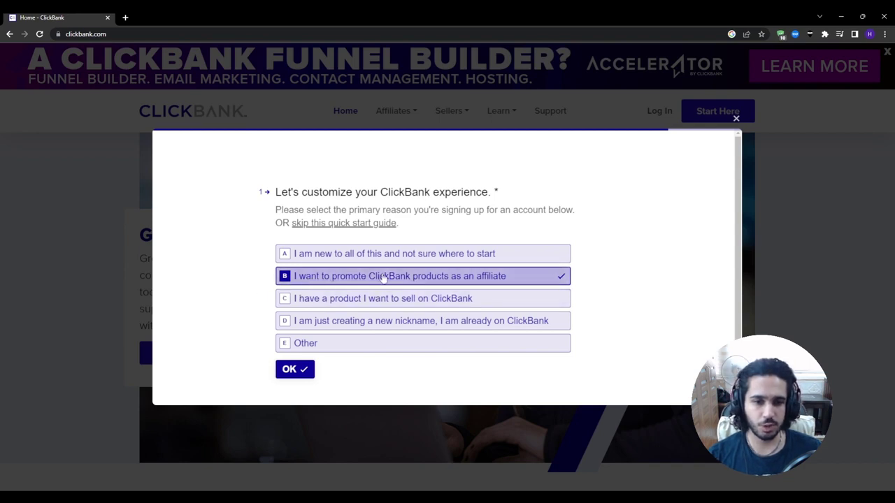
- Answer the survey as an affiliate who is just getting started and wants extra income
click(296, 370)
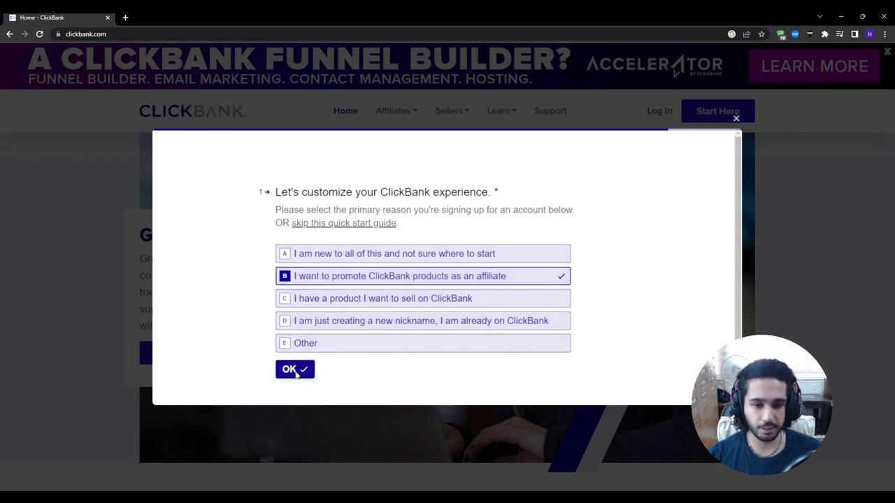
click(300, 284)
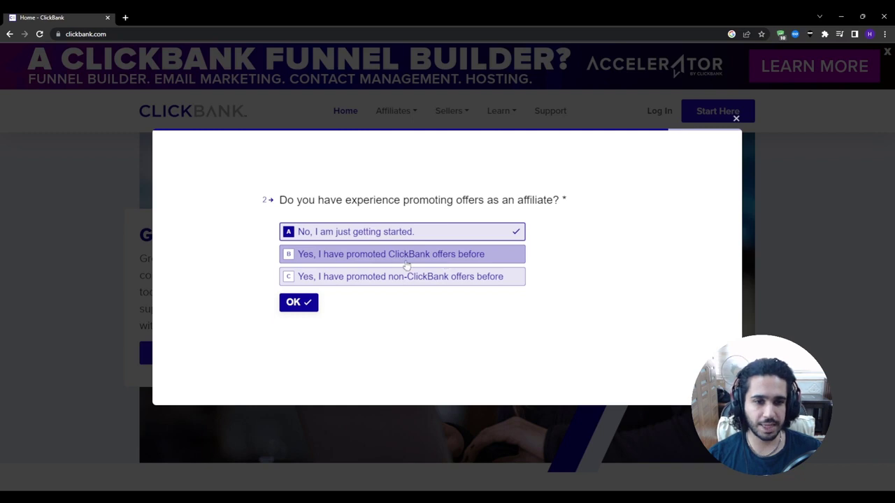
click(302, 236)
click(323, 237)
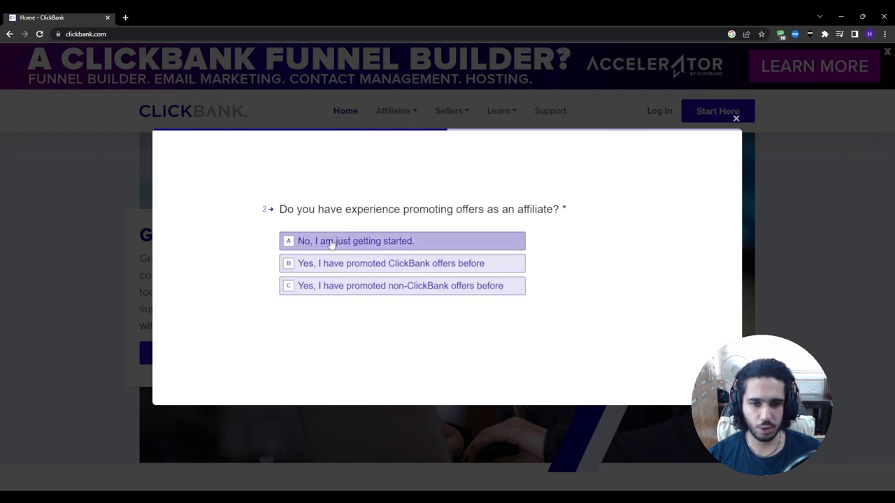
click(303, 305)
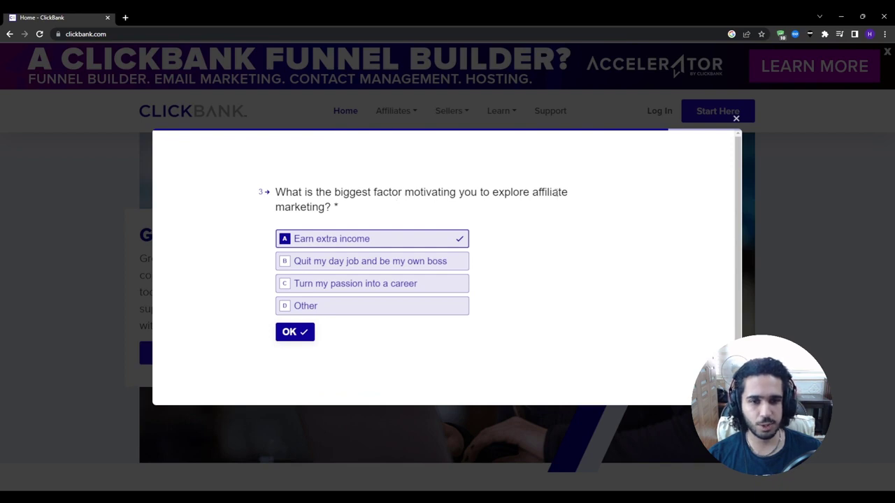
click(294, 333)
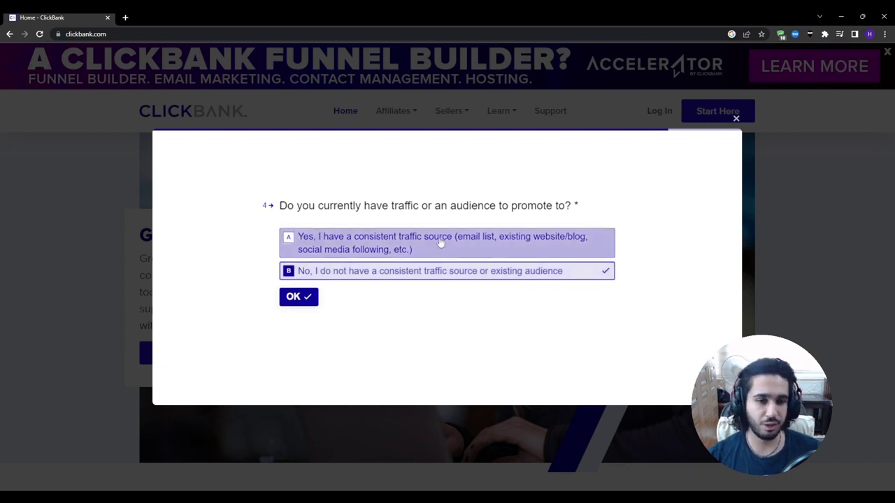
- Answer no audience, TikTok traffic, all three tools and YouTube referral, then go back
click(292, 297)
scroll(314, 209, down, 2)
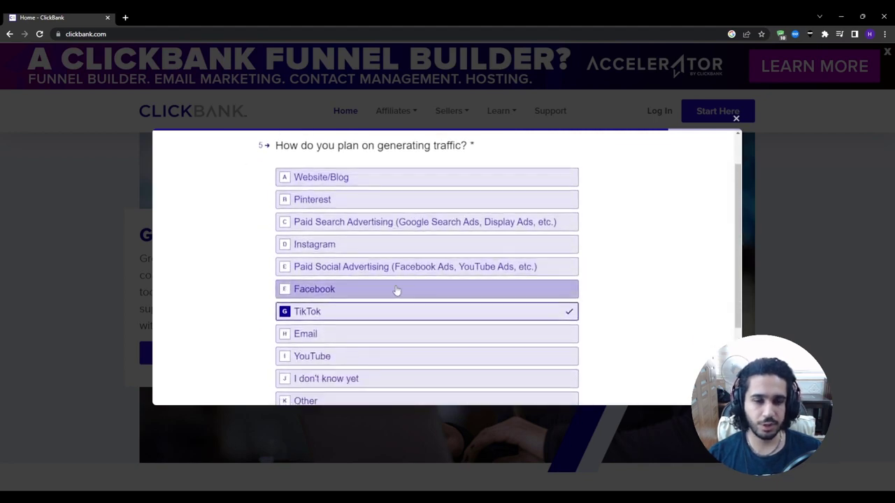
scroll(309, 318, down, 2)
click(306, 311)
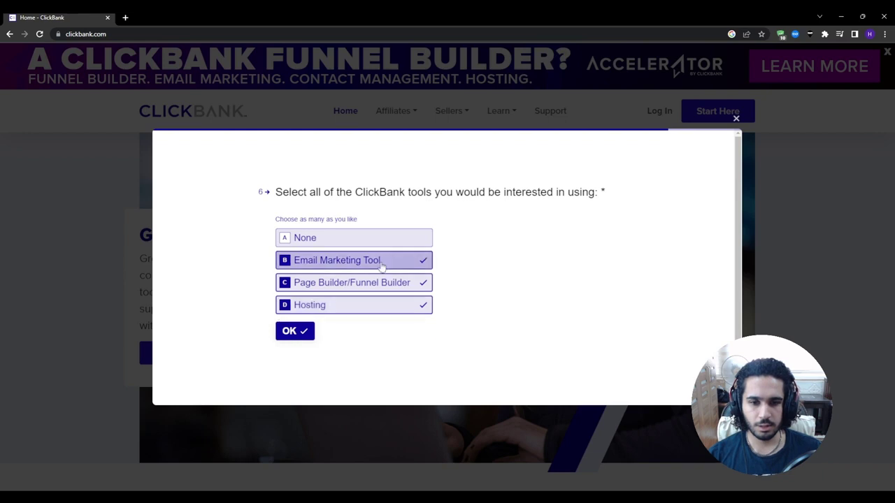
click(288, 333)
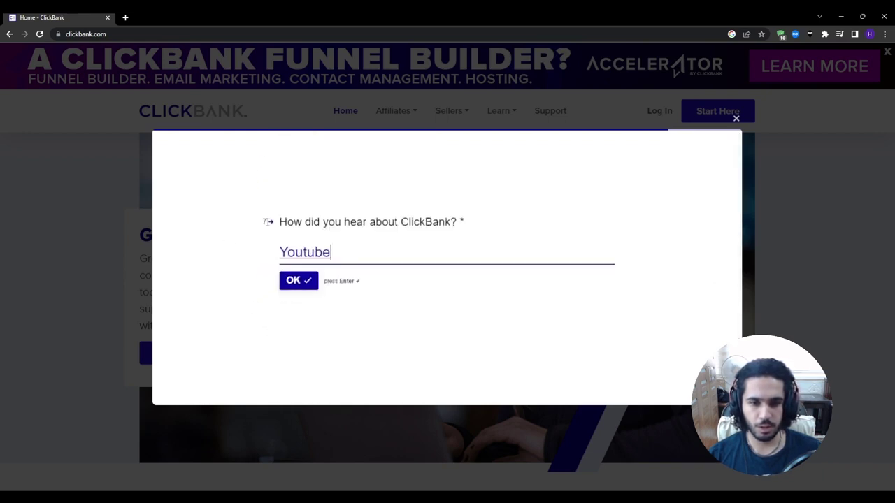
click(292, 282)
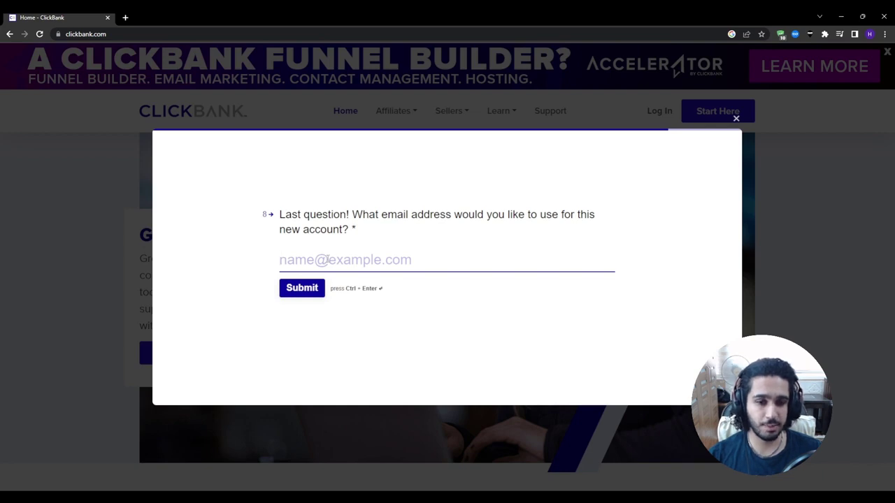
key(alt)
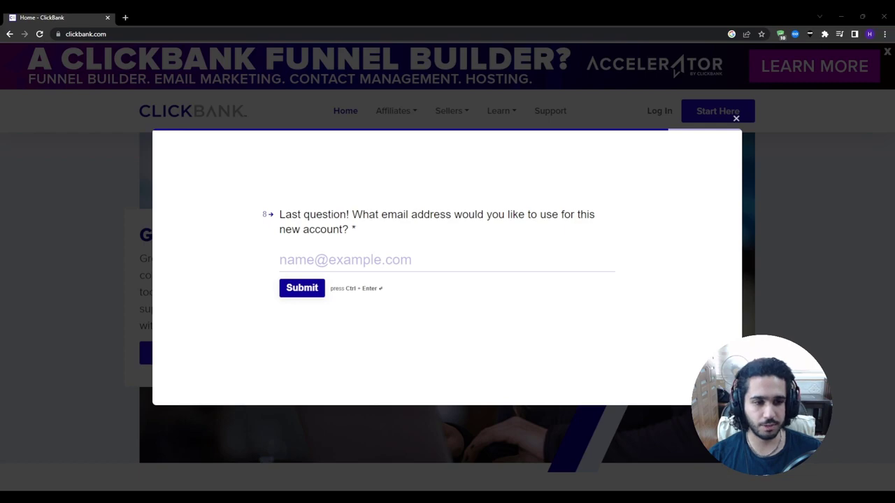
key(alt+Left)
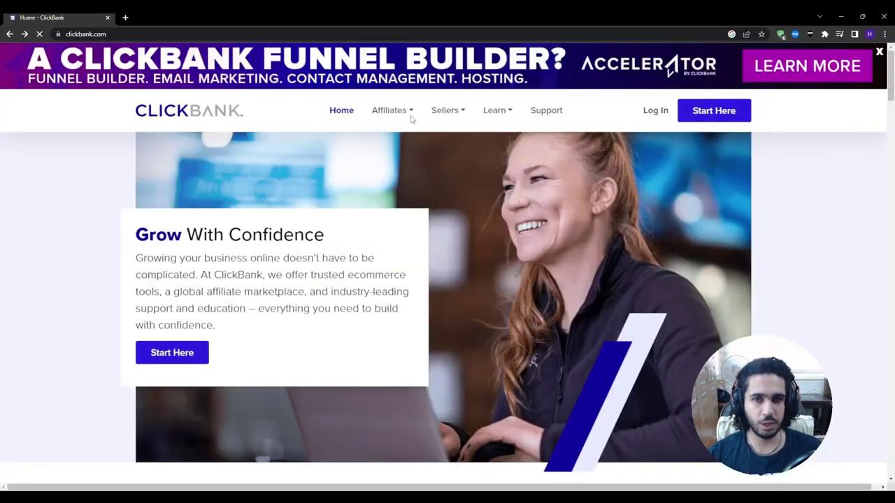
- Restart sign-up, skip the quick start guide, and review the account sign-up form fields
click(714, 110)
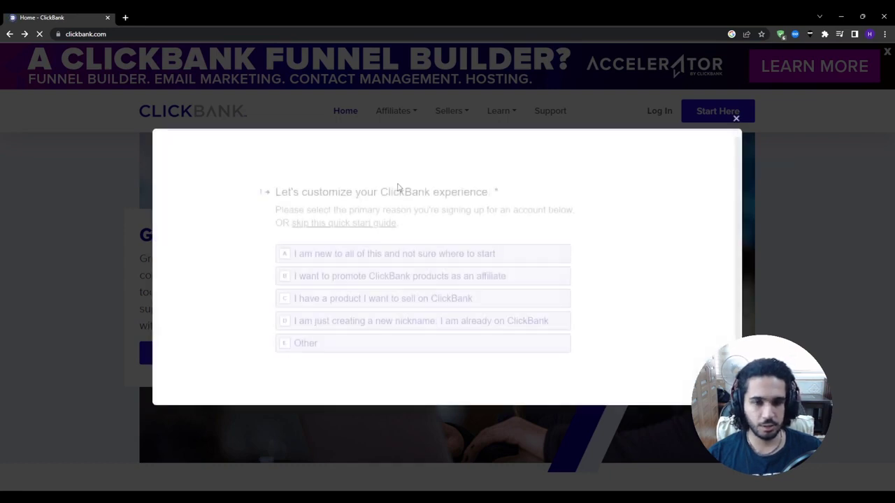
click(363, 227)
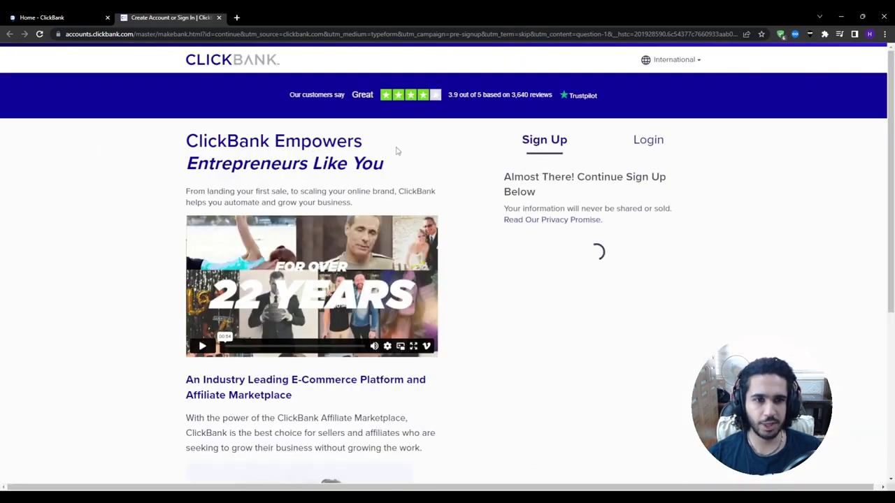
scroll(482, 248, down, 3)
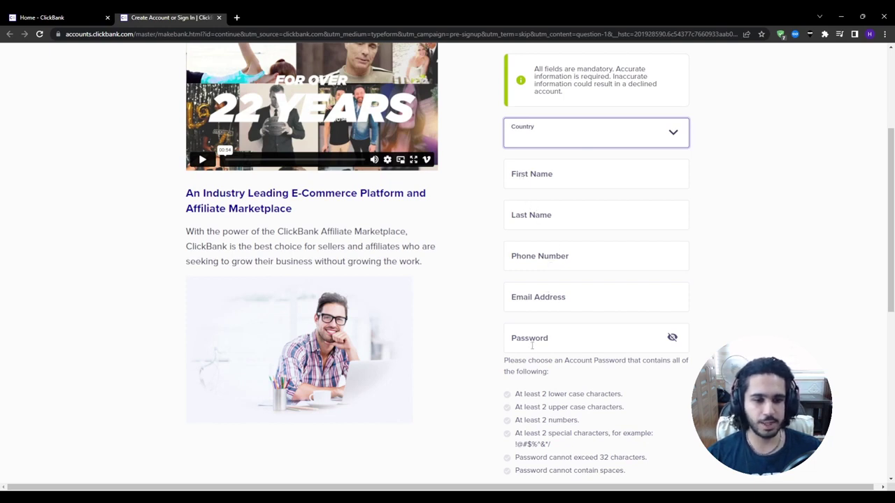
scroll(536, 341, down, 1)
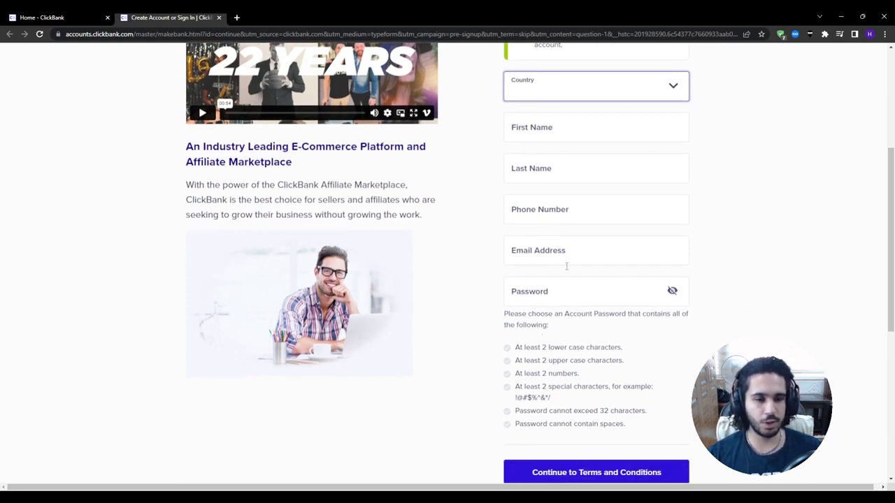
drag(510, 348, 621, 371)
click(675, 415)
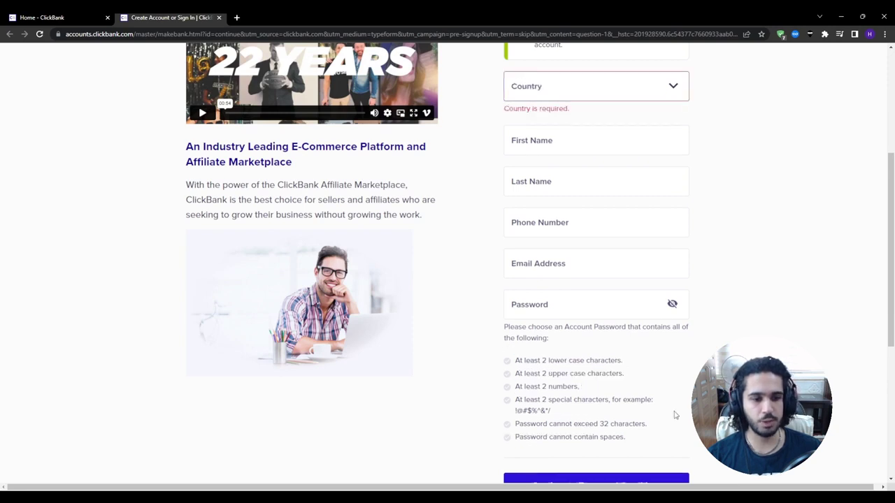
scroll(629, 391, down, 1)
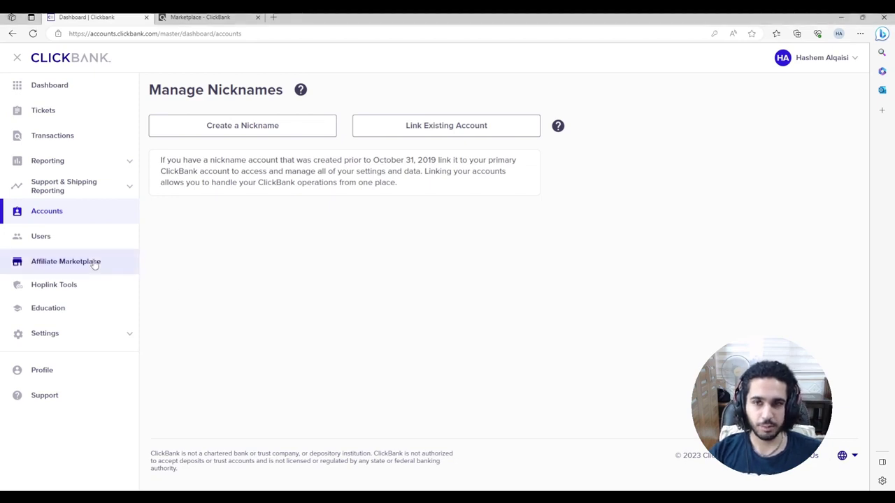
- Browse the 239 Spirituality, New Age & Alternative Beliefs Marketplace offers, led by Wealth Manifestation
click(189, 17)
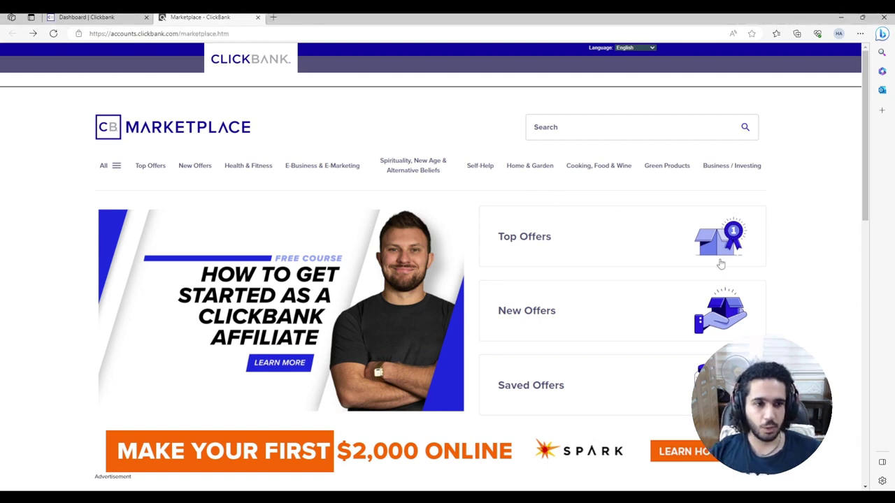
click(402, 169)
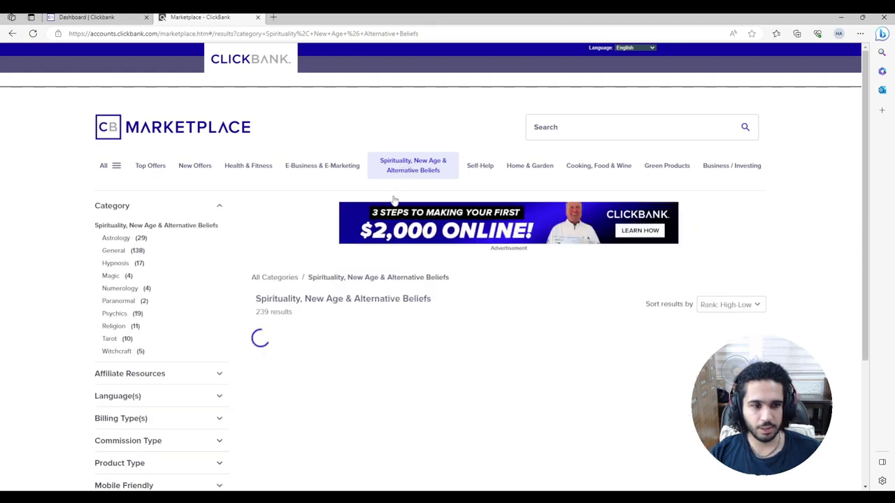
scroll(349, 286, down, 4)
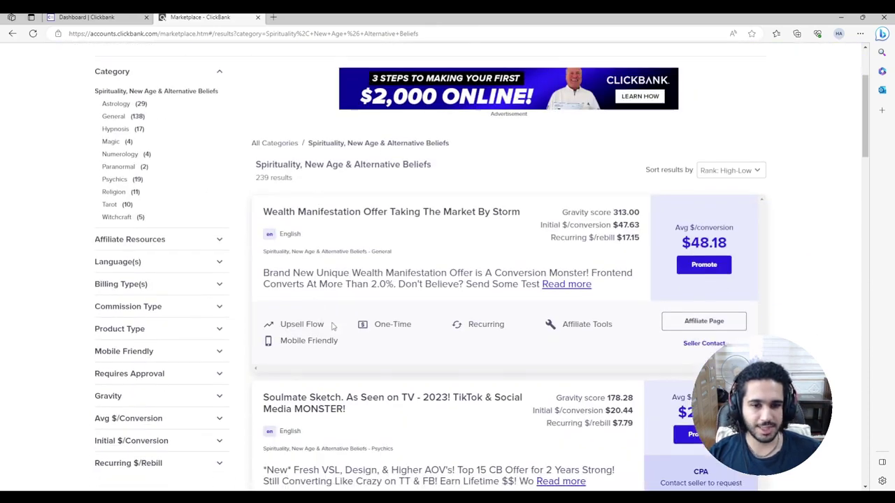
scroll(348, 286, down, 3)
scroll(455, 293, up, 5)
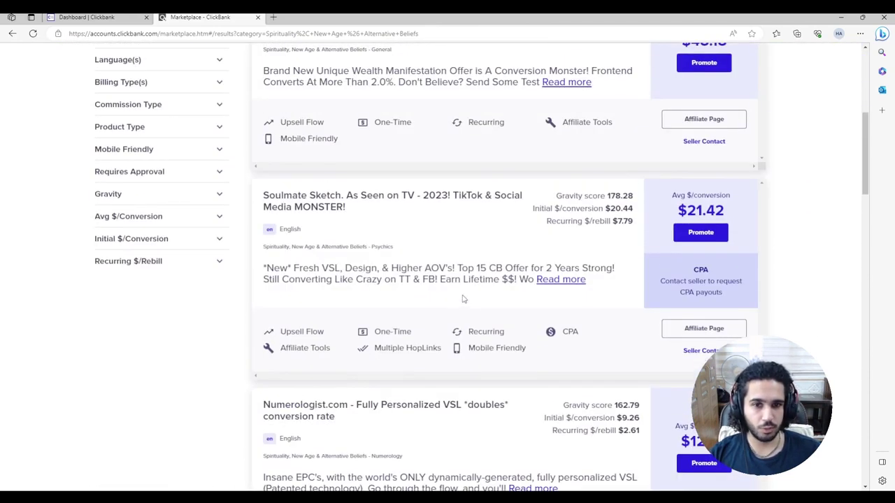
scroll(375, 312, up, 2)
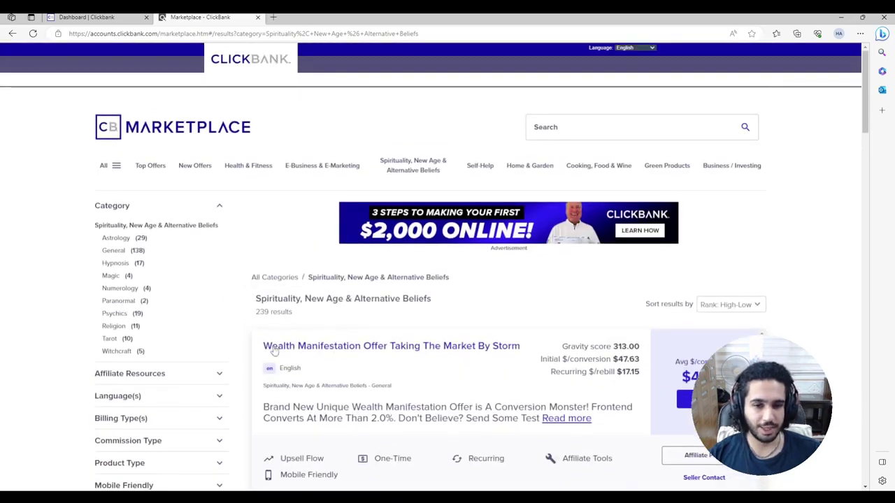
scroll(273, 353, down, 2)
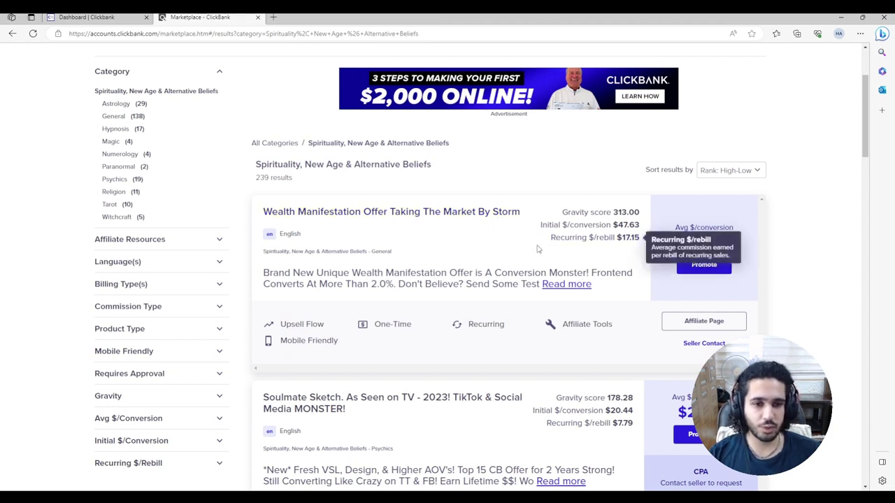
mouse_move(734, 246)
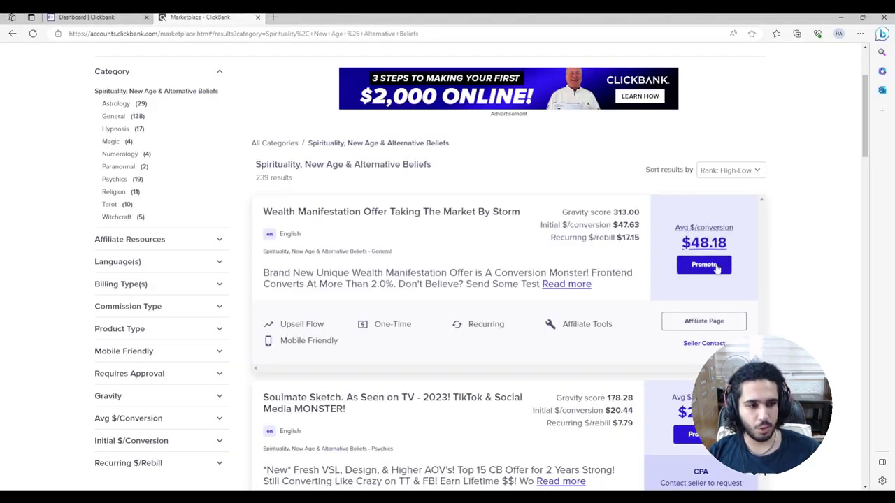
- Generate an encrypted HopLink for the Wealth Manifestation offer using the account nickname
click(708, 268)
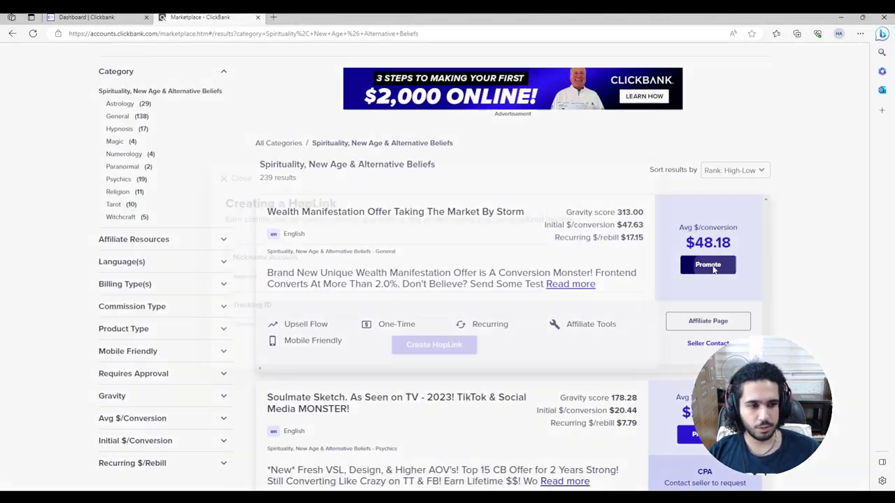
click(359, 261)
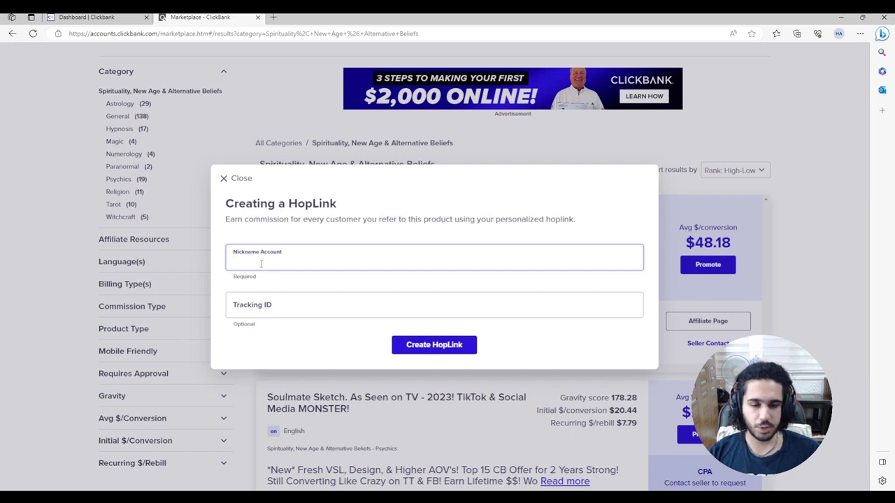
click(255, 305)
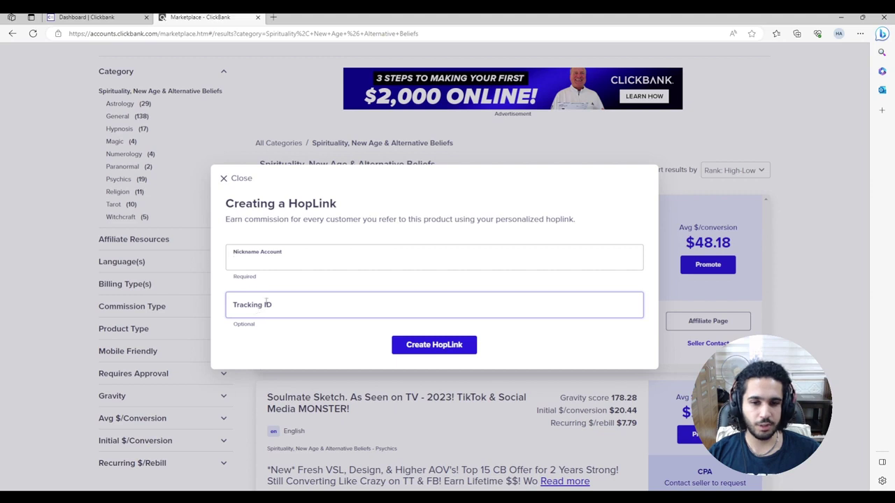
click(279, 257)
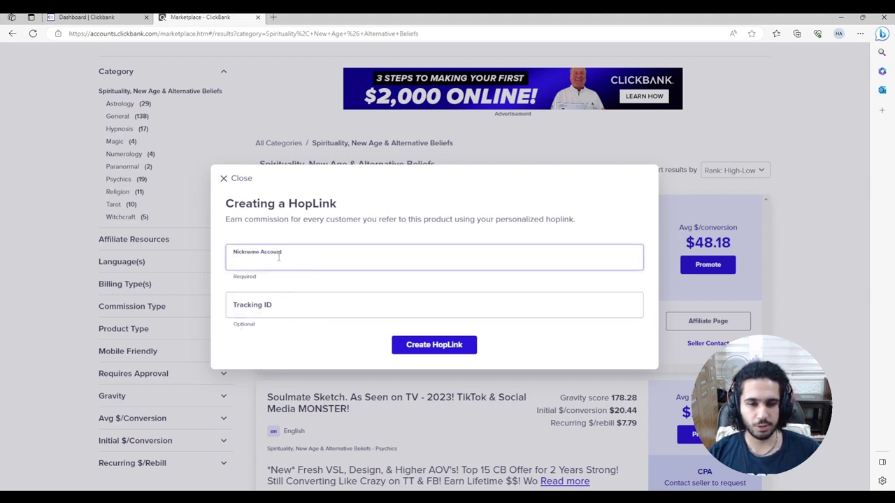
click(420, 344)
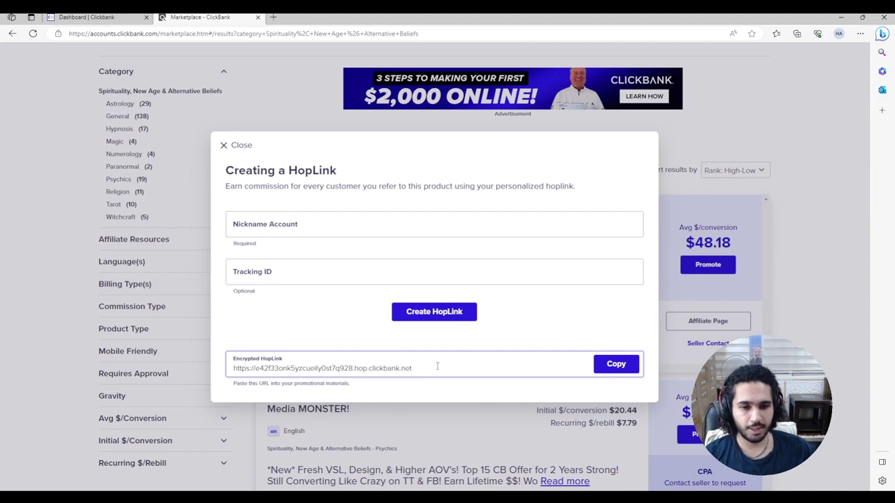
- Select and copy the generated encrypted HopLink
drag(437, 366, 235, 368)
click(613, 361)
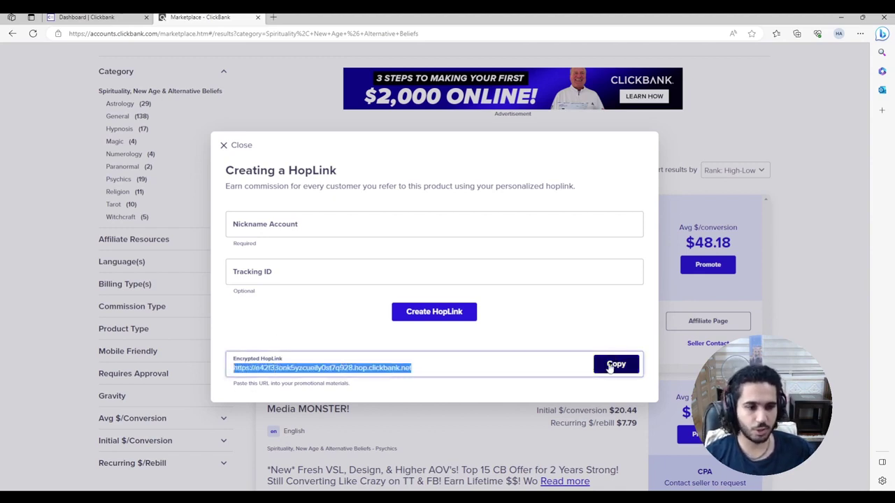
click(611, 365)
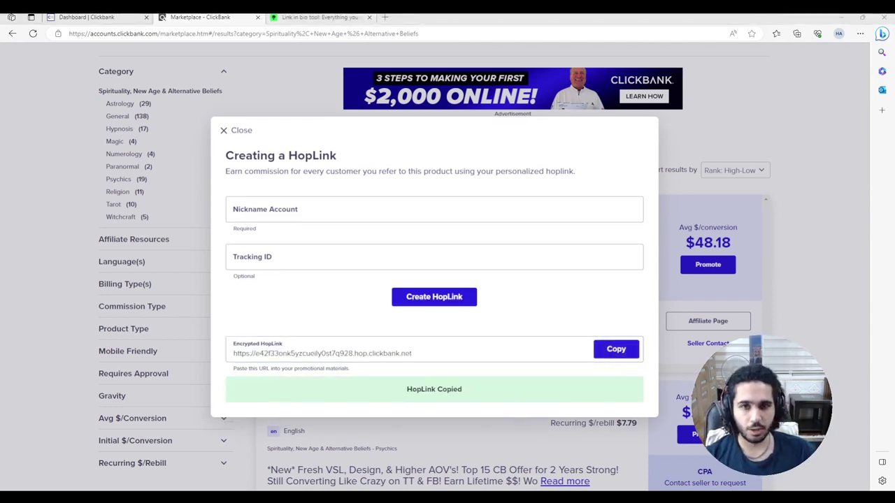
- Sign up to Linktree and add the pasted HopLink as the 'Wealth DNA Code' link
click(334, 17)
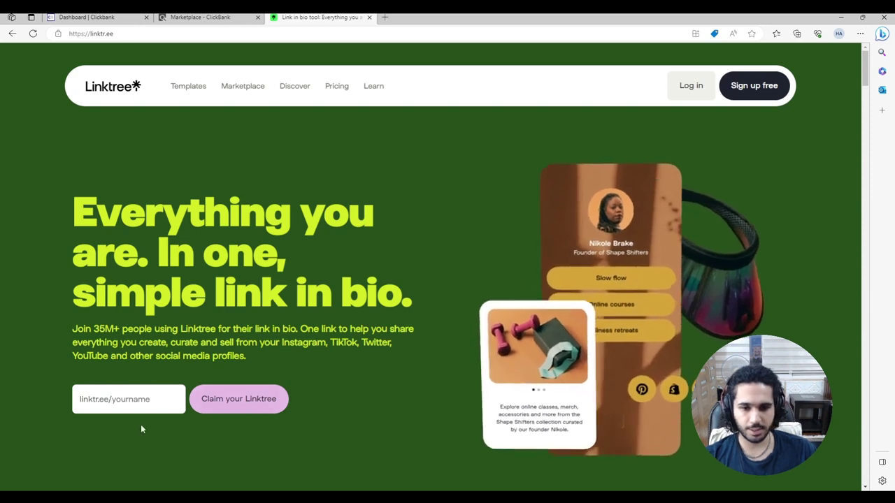
click(756, 93)
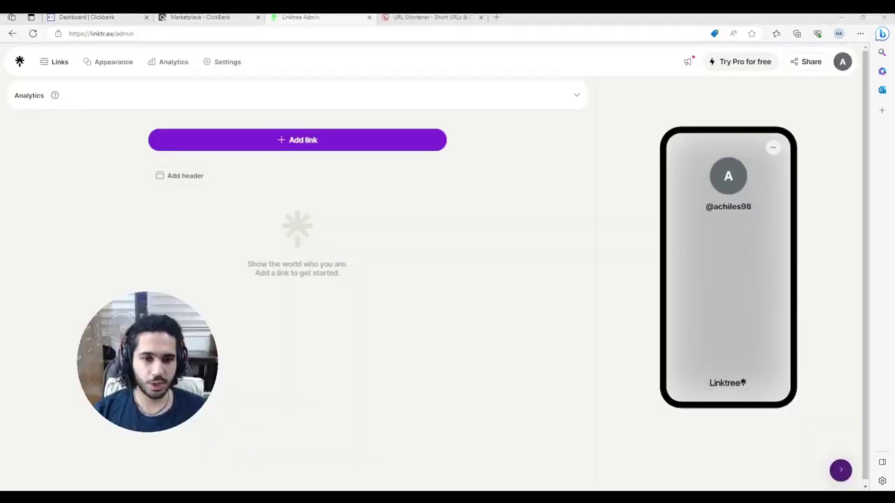
click(309, 142)
click(234, 170)
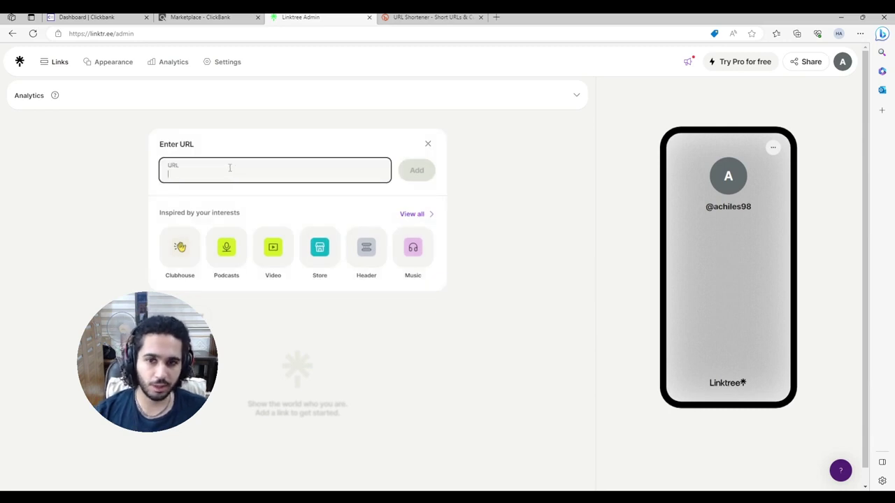
key(ctrl+v)
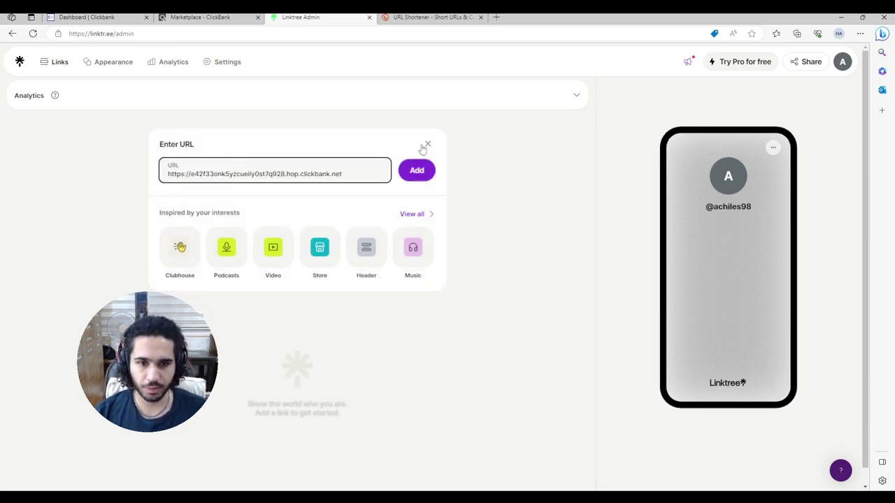
click(410, 170)
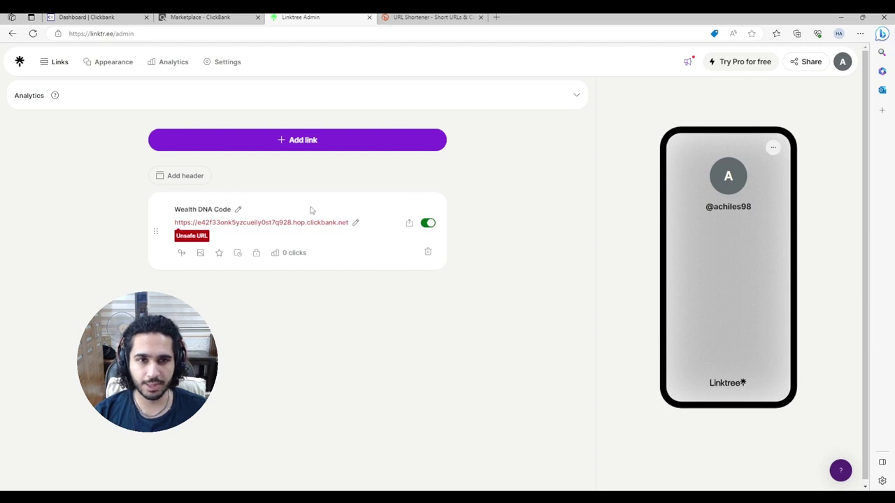
click(428, 17)
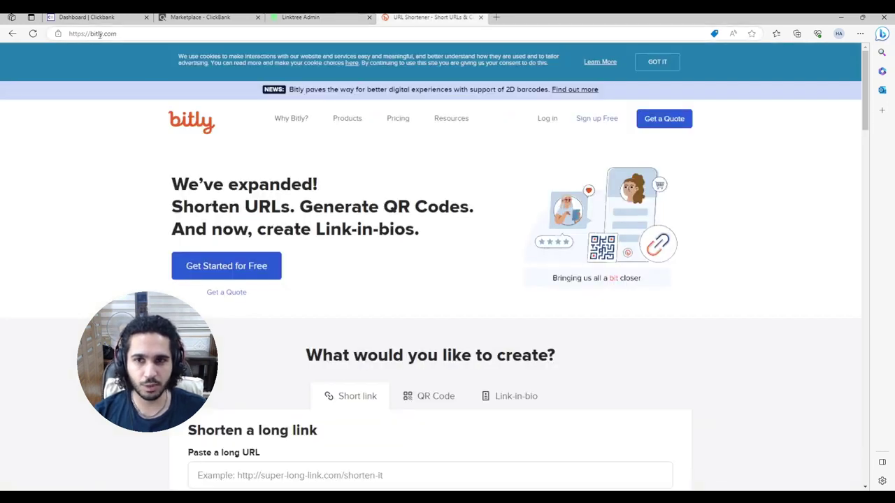
- Sign up to Bitly and shorten the pasted HopLink to bit.ly/43TIOSf
click(592, 120)
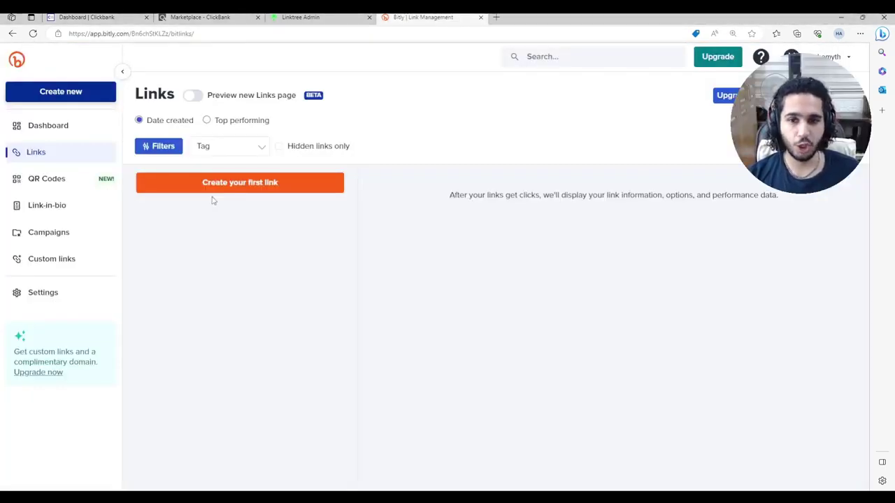
click(234, 184)
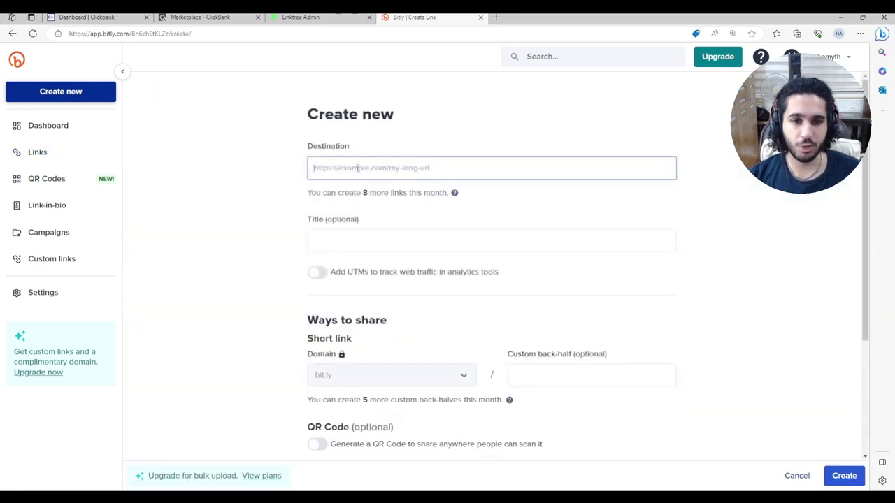
key(ctrl+v)
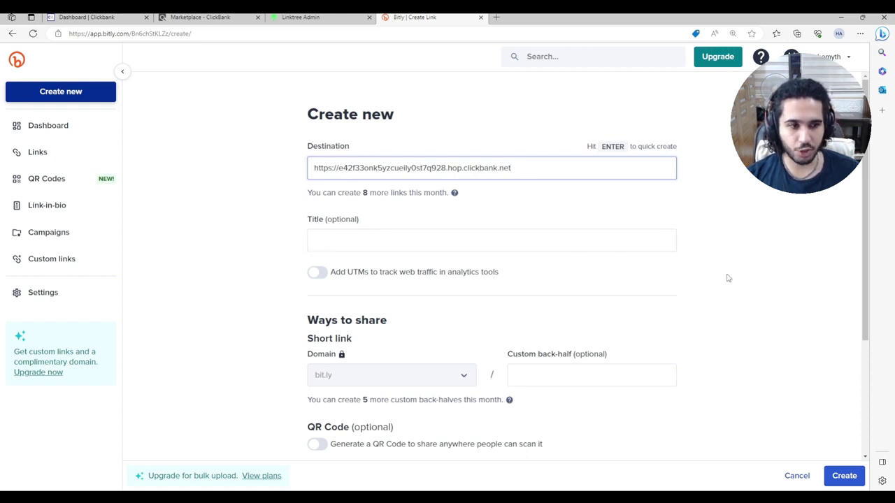
click(832, 476)
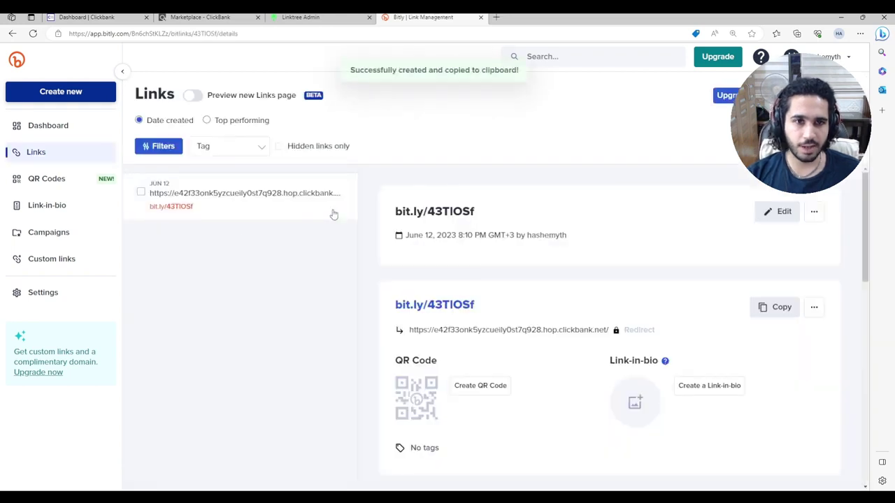
drag(397, 217, 481, 215)
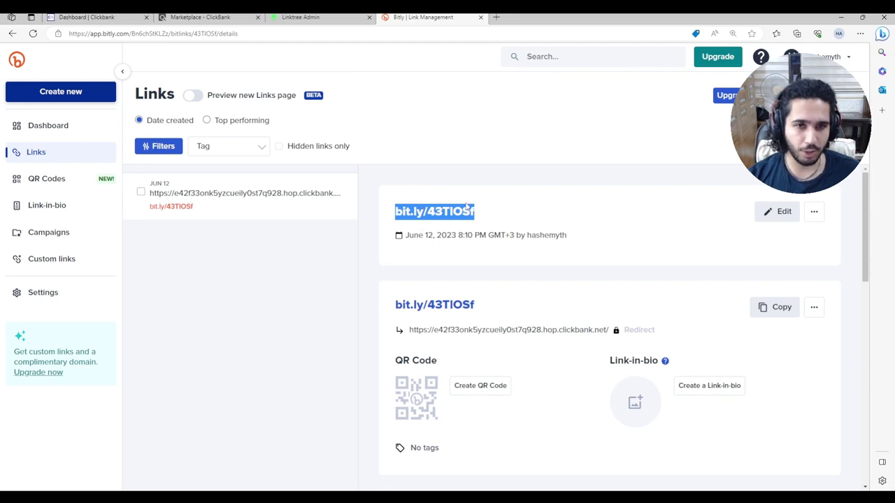
click(308, 16)
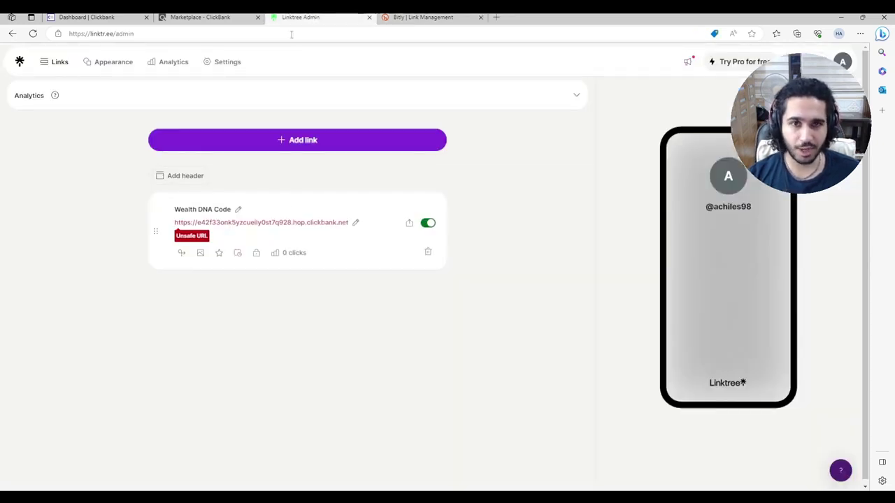
click(355, 223)
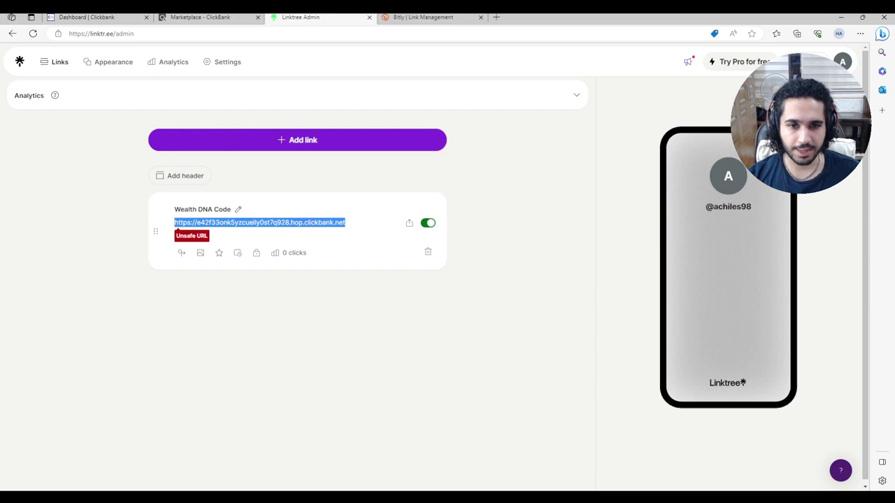
key(ctrl+v)
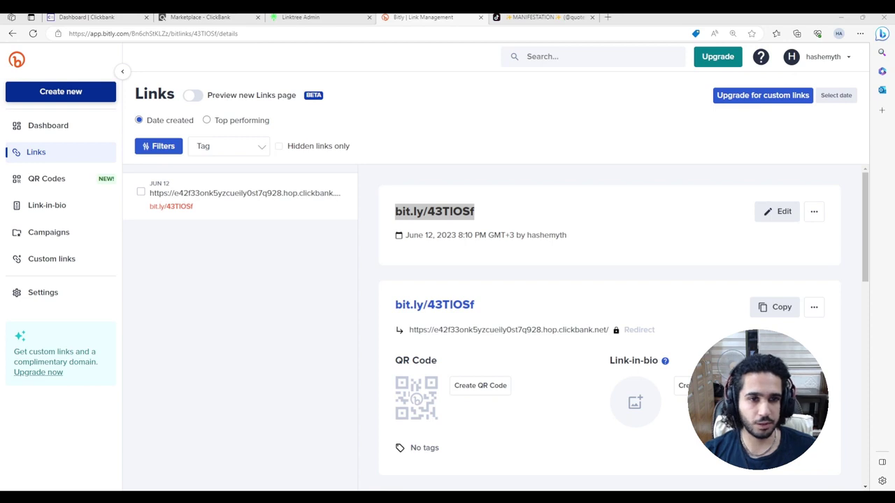
- Review the quotes.manifestation profile's follower and like counts, then follow its beacons.ai bio link past the warning
click(516, 17)
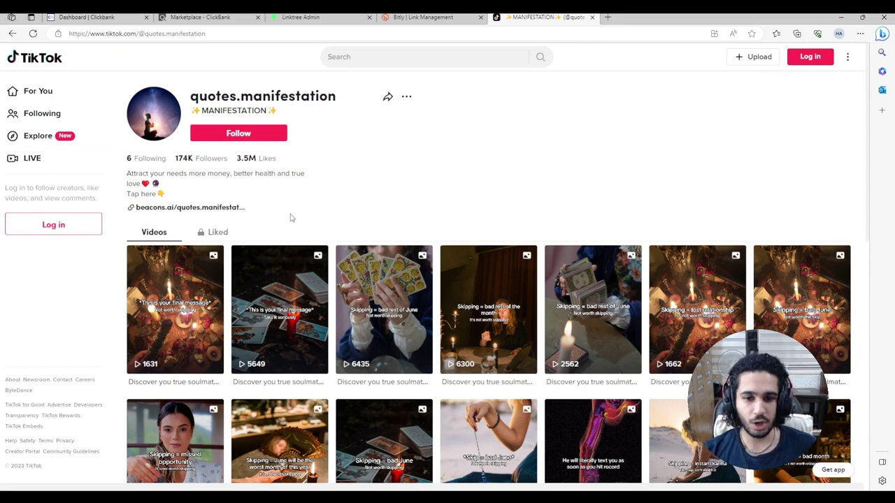
scroll(294, 215, down, 1)
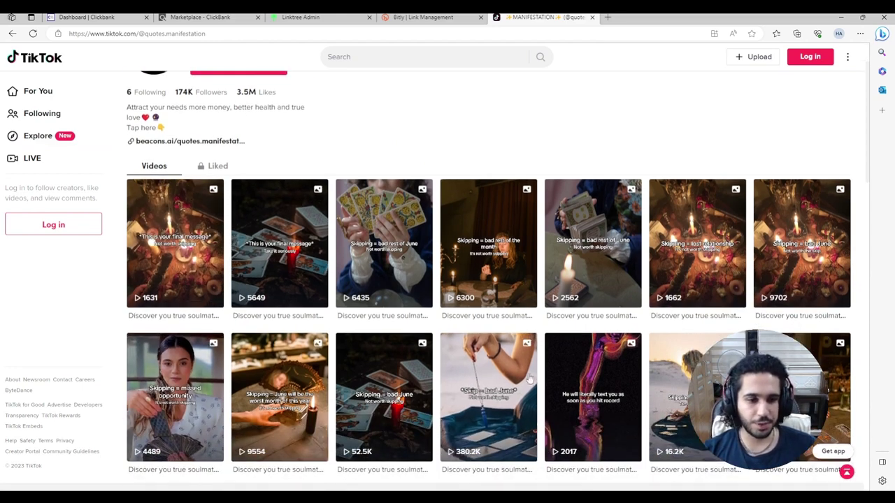
scroll(252, 178, up, 1)
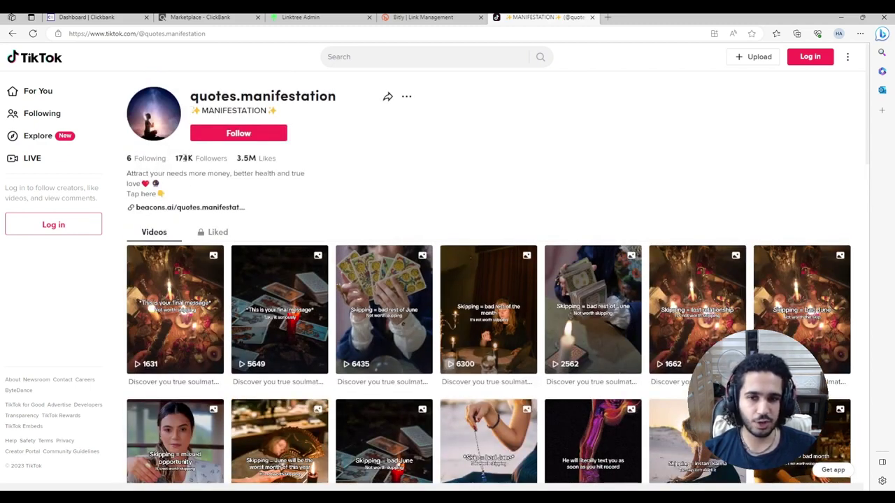
drag(176, 158, 238, 168)
click(236, 165)
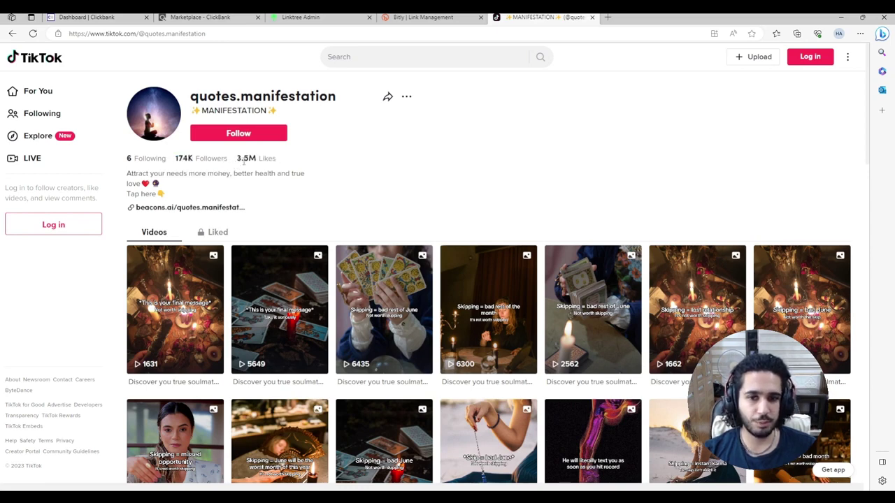
click(163, 208)
click(423, 266)
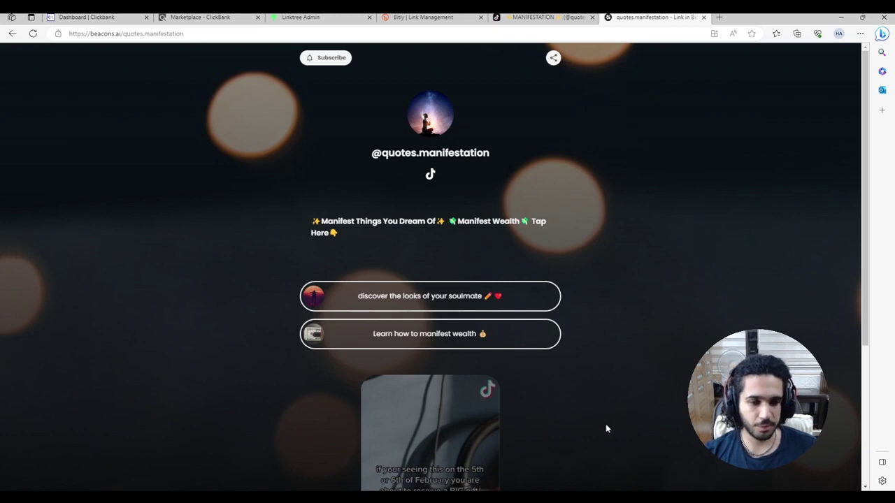
- Go back to the quotes.manifestation TikTok profile showing 174K followers and 3.5M likes
click(537, 17)
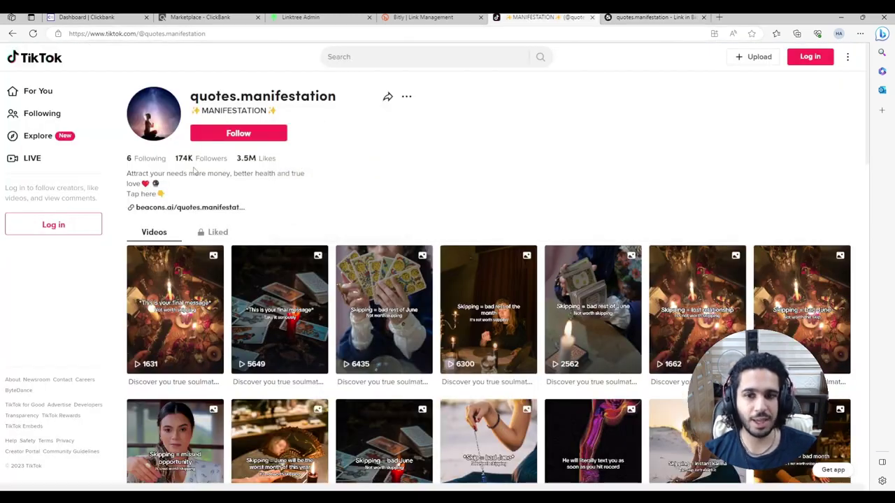